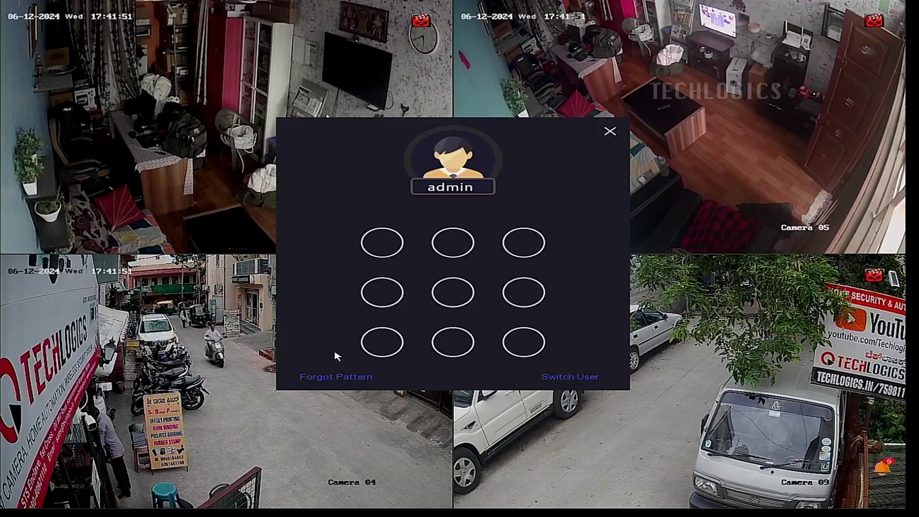
# Unlock the recorder with the admin pattern and briefly view Camera 04 full screen.
pyautogui.moveTo(388, 243)
pyautogui.mouseDown()
pyautogui.moveTo(386, 341)
pyautogui.moveTo(558, 345)
pyautogui.mouseUp()
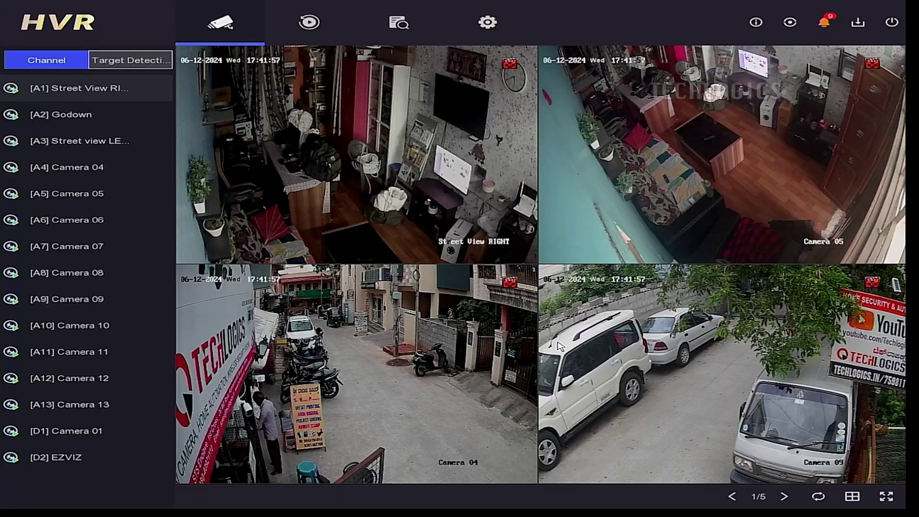
pyautogui.doubleClick(472, 297)
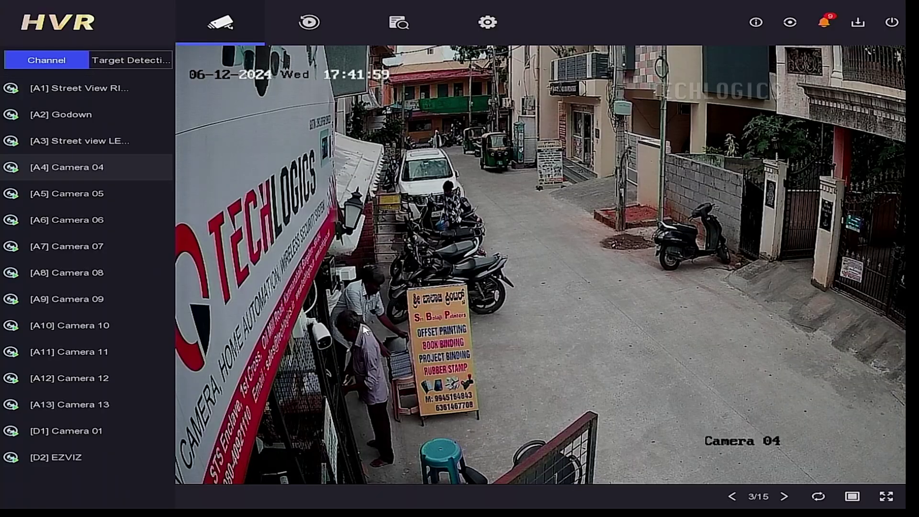
pyautogui.doubleClick(472, 297)
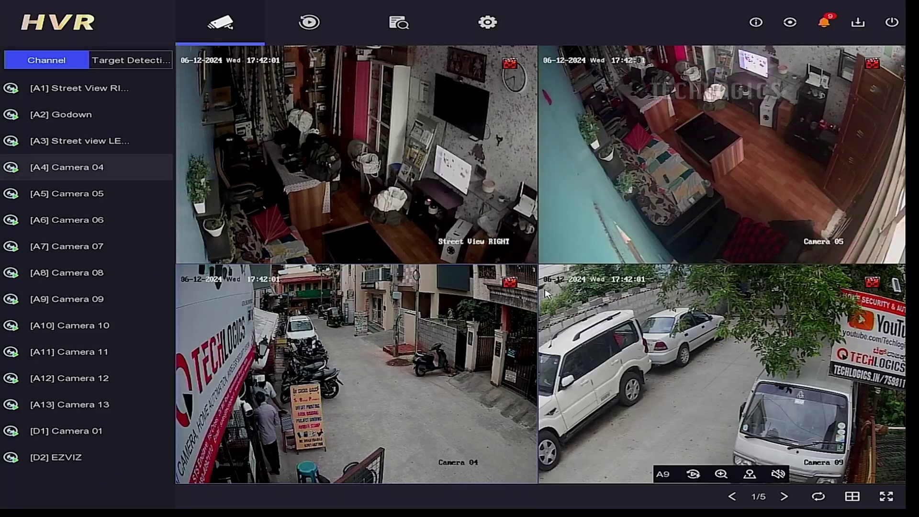
# Browse Network General and Platform Access settings, then reach Event > Normal Event motion detection.
pyautogui.click(507, 18)
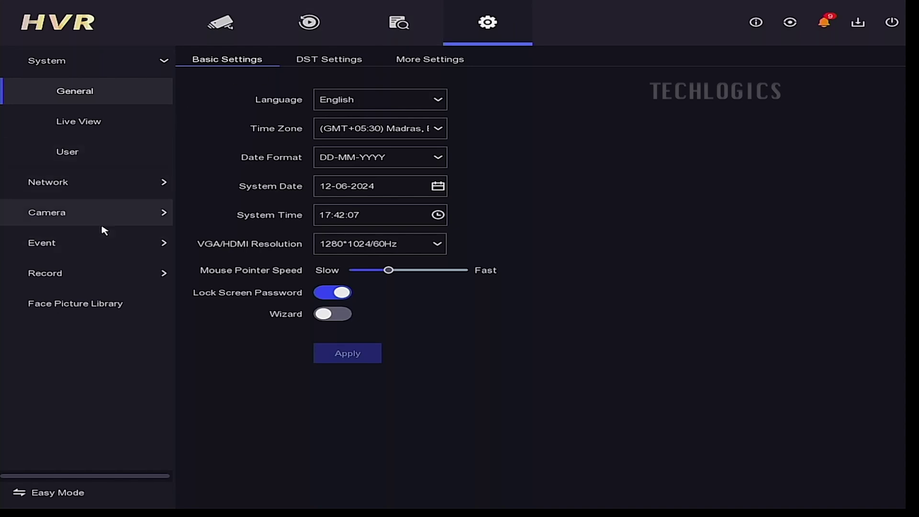
pyautogui.click(108, 183)
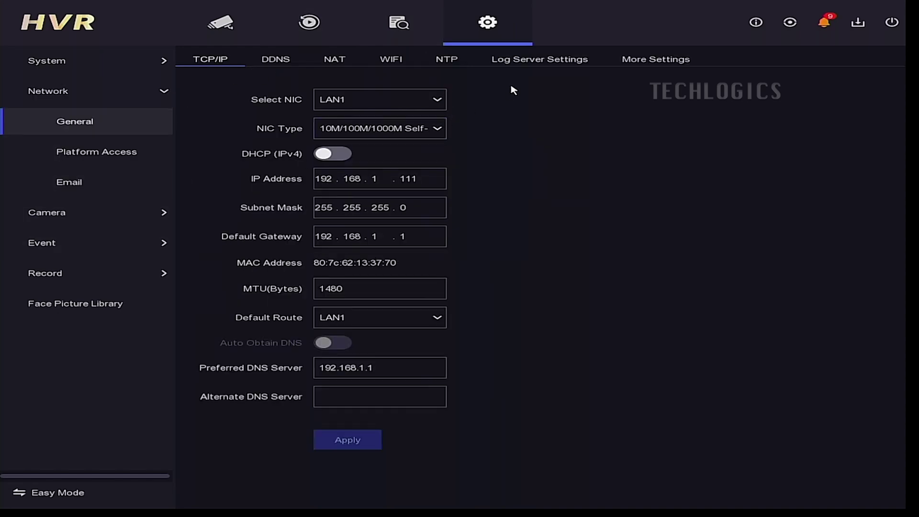
pyautogui.click(57, 153)
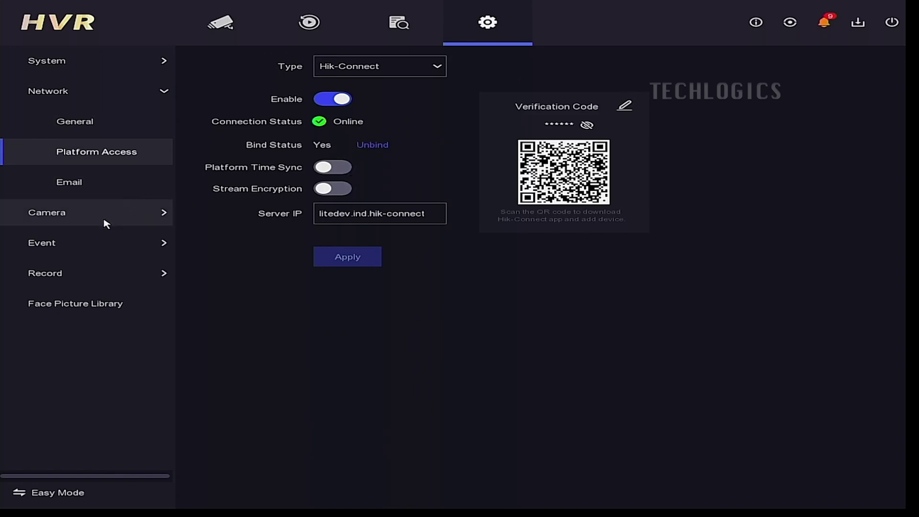
pyautogui.click(91, 242)
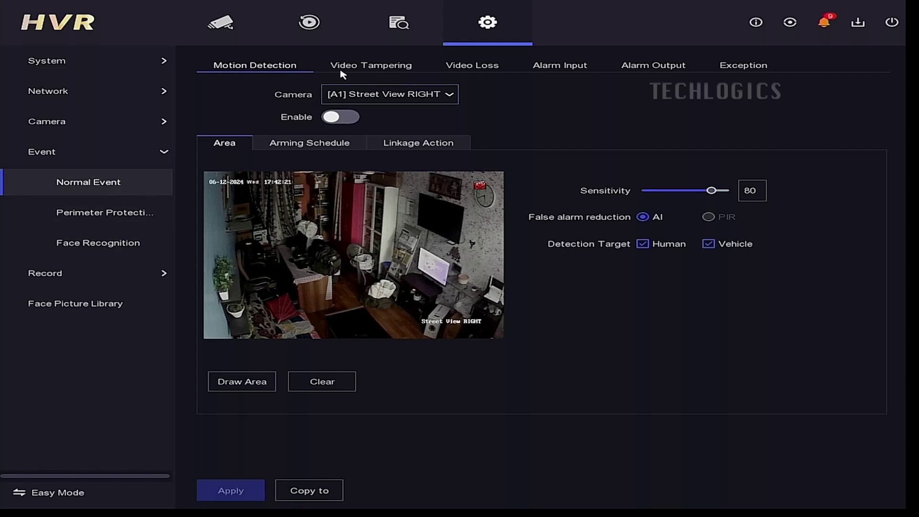
# Enable motion detection for [A4] Camera 04 with sensitivity 60 and the Human target ticked.
pyautogui.click(388, 93)
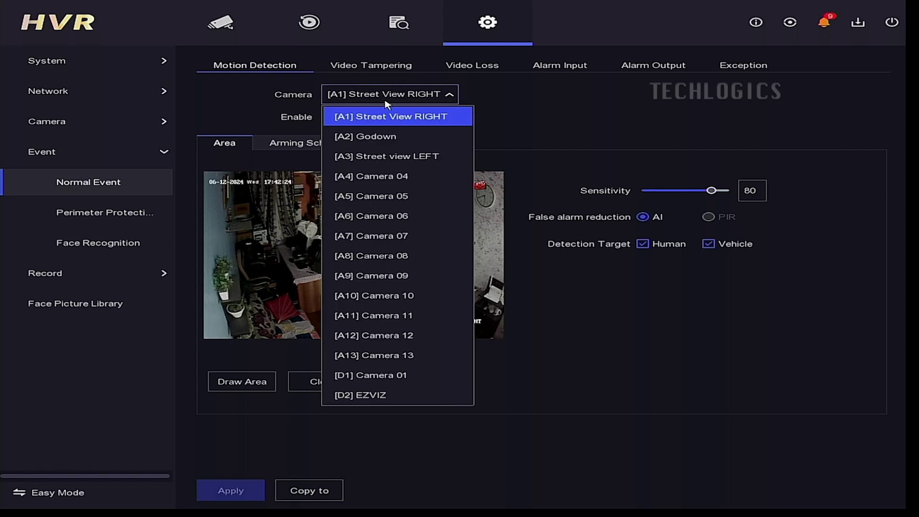
pyautogui.click(390, 175)
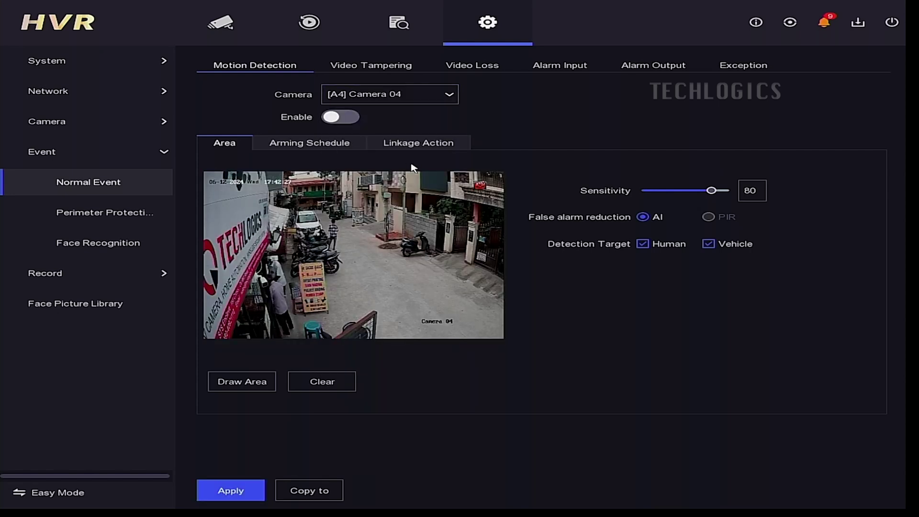
pyautogui.click(359, 118)
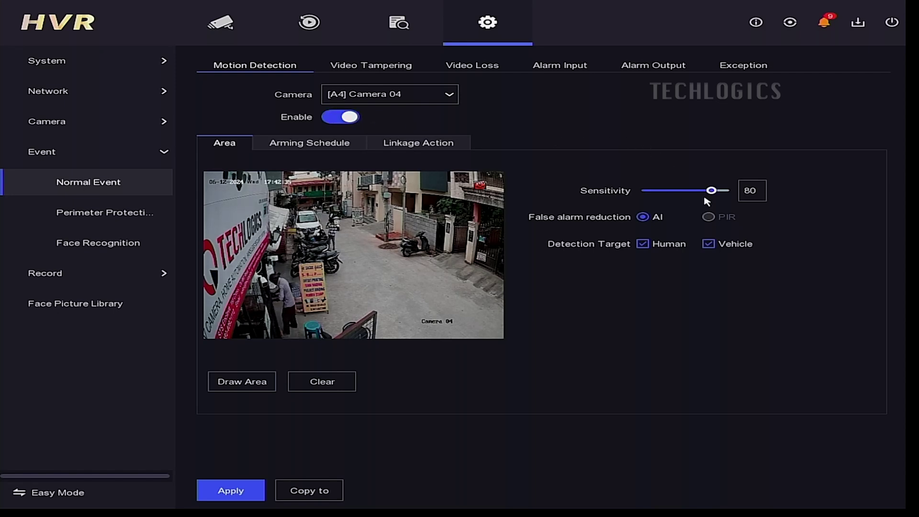
pyautogui.moveTo(711, 192); pyautogui.dragTo(694, 191)
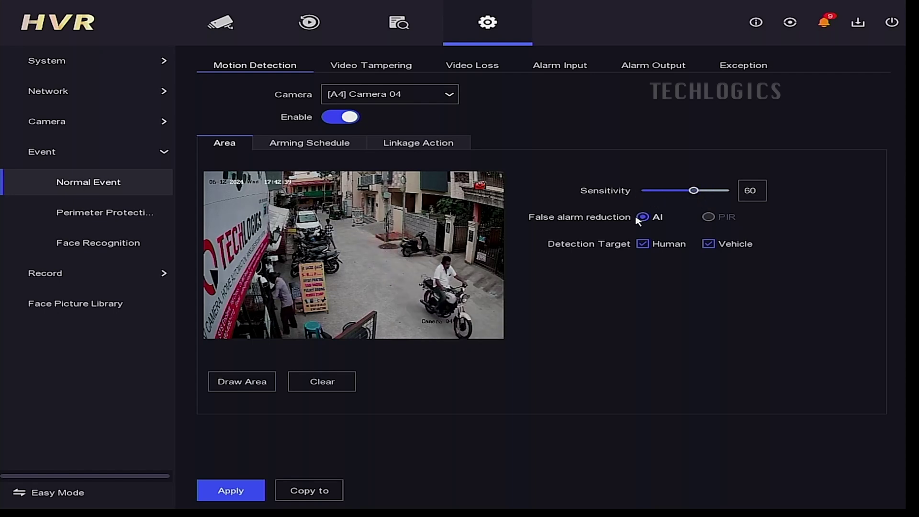
pyautogui.click(642, 245)
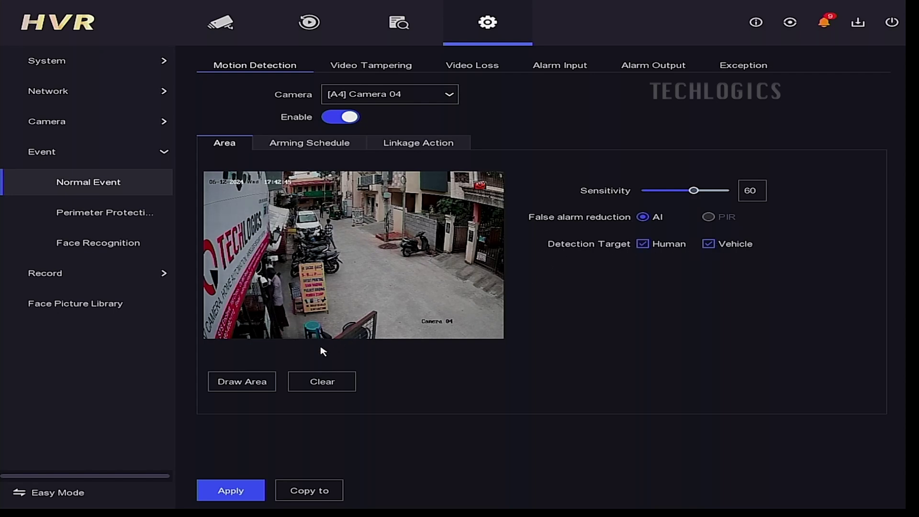
# Draw a four-corner detection area over Camera 04's middle lane and apply it.
pyautogui.click(241, 387)
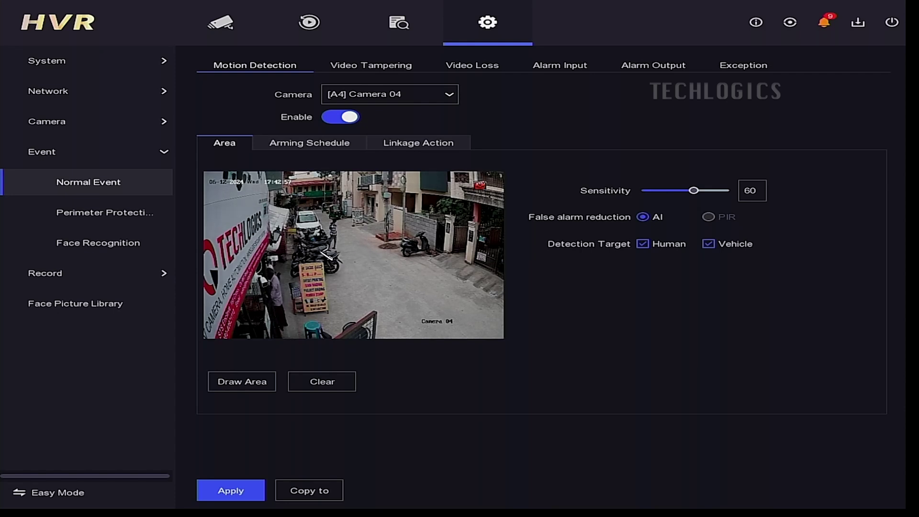
pyautogui.click(328, 249)
pyautogui.click(388, 243)
pyautogui.click(427, 274)
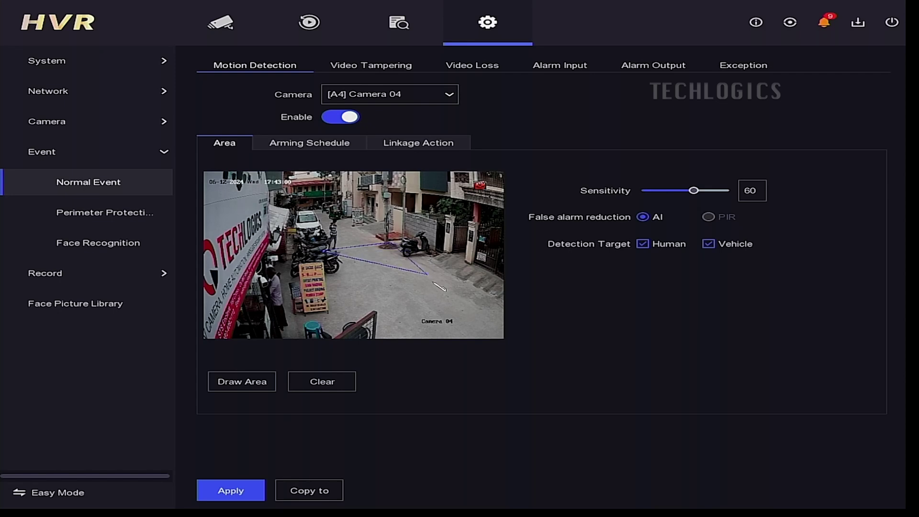
pyautogui.click(502, 297)
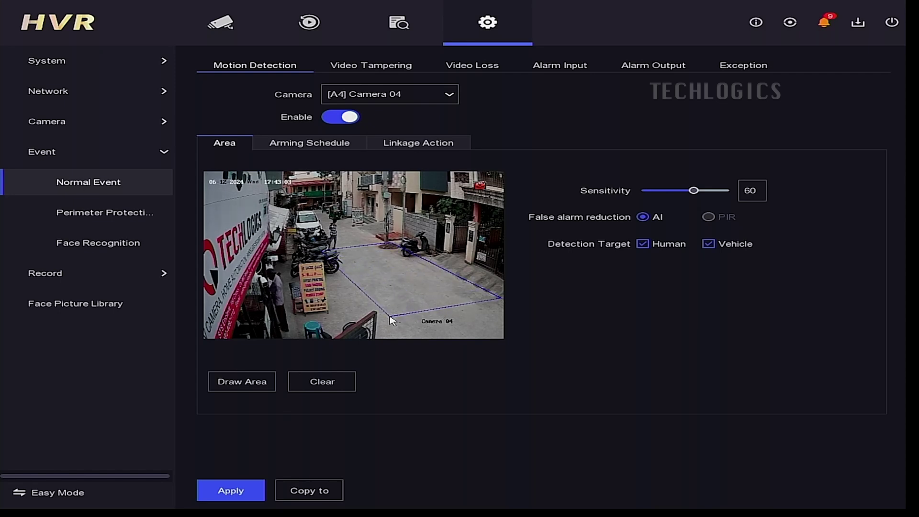
pyautogui.click(391, 317)
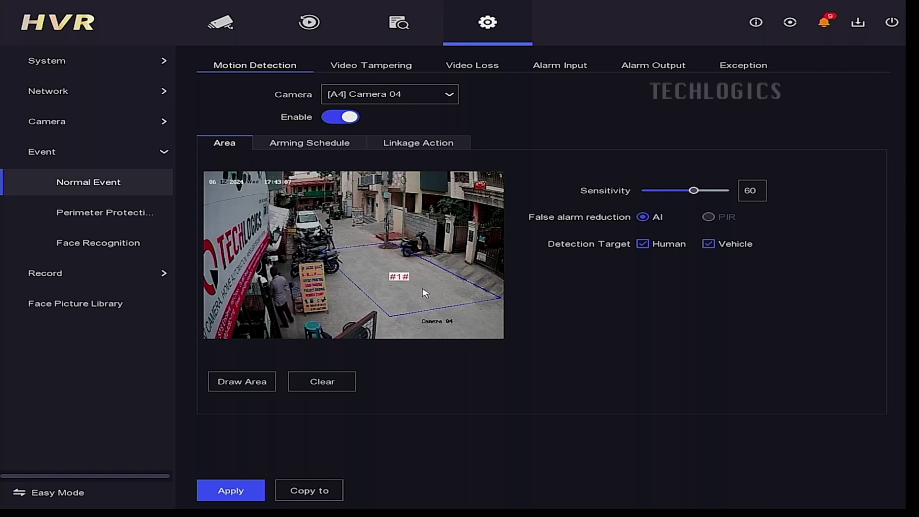
pyautogui.click(251, 488)
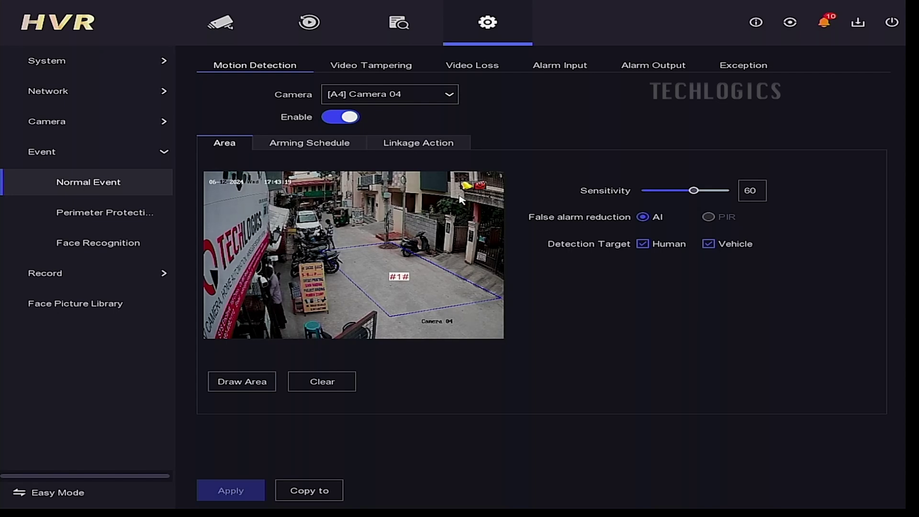
# Set Monday's first armed time slot to end at 06:00.
pyautogui.click(337, 147)
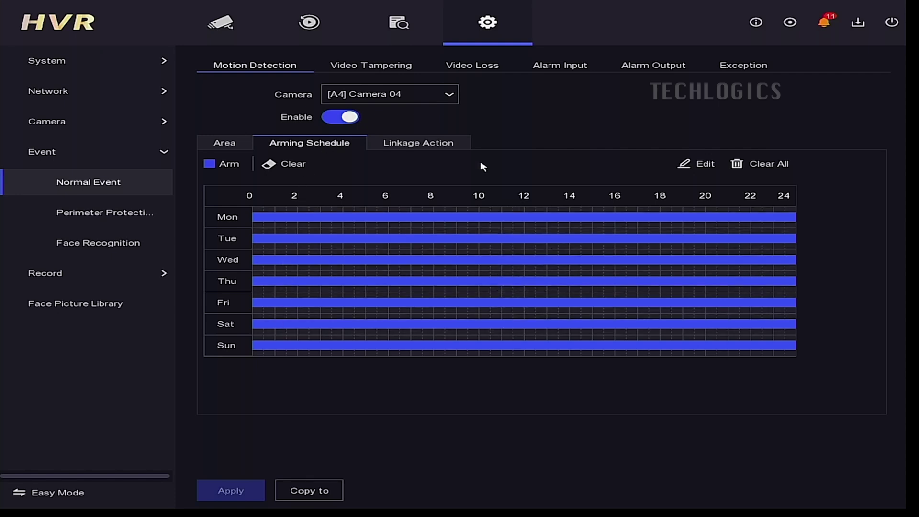
pyautogui.click(682, 170)
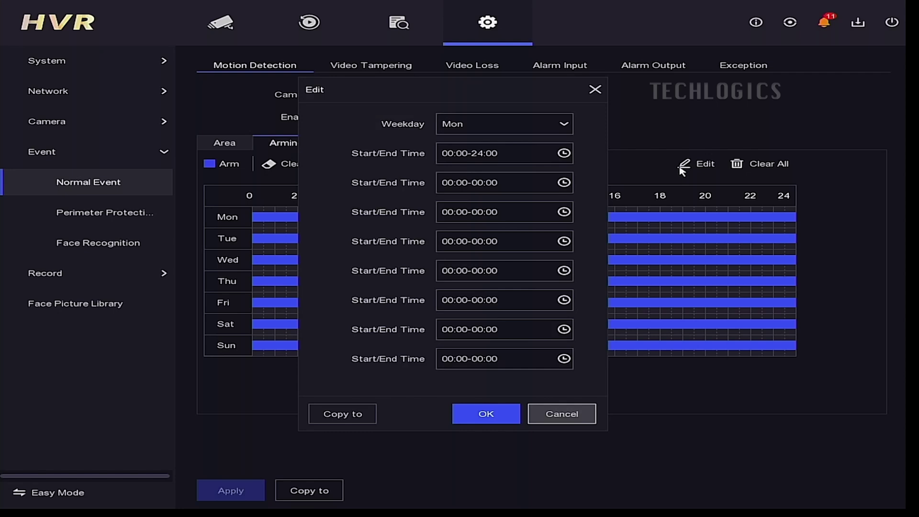
pyautogui.click(564, 124)
pyautogui.click(556, 151)
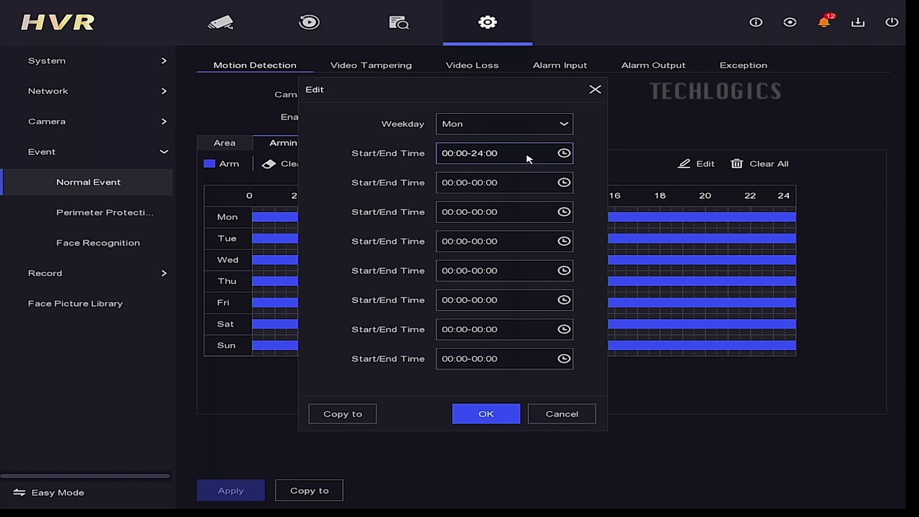
pyautogui.click(564, 153)
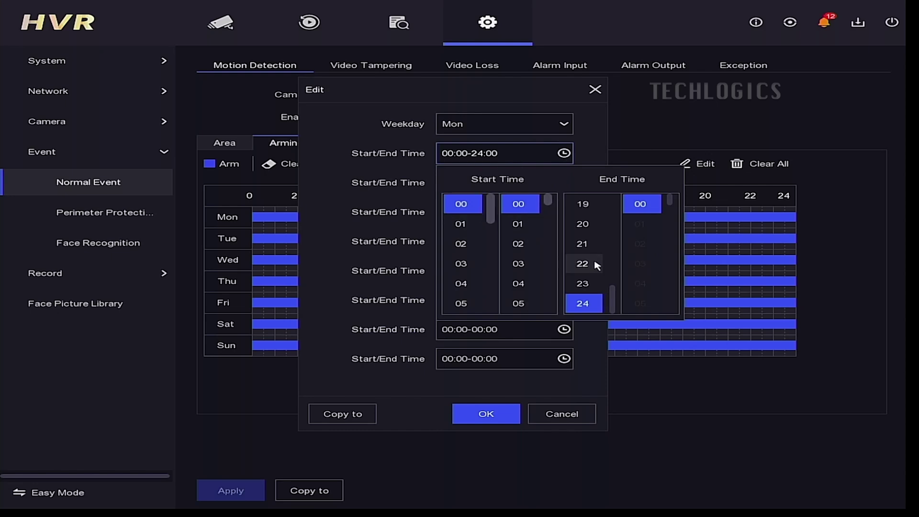
pyautogui.scroll(1, 593, 264)
pyautogui.scroll(2, 595, 266)
pyautogui.scroll(2, 594, 266)
pyautogui.scroll(2, 595, 266)
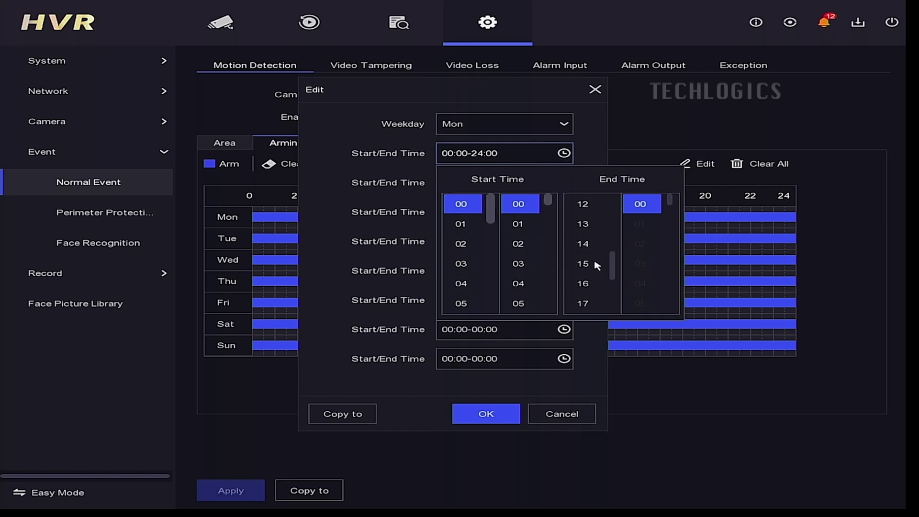
pyautogui.scroll(2, 595, 266)
pyautogui.scroll(3, 594, 264)
pyautogui.scroll(1, 595, 265)
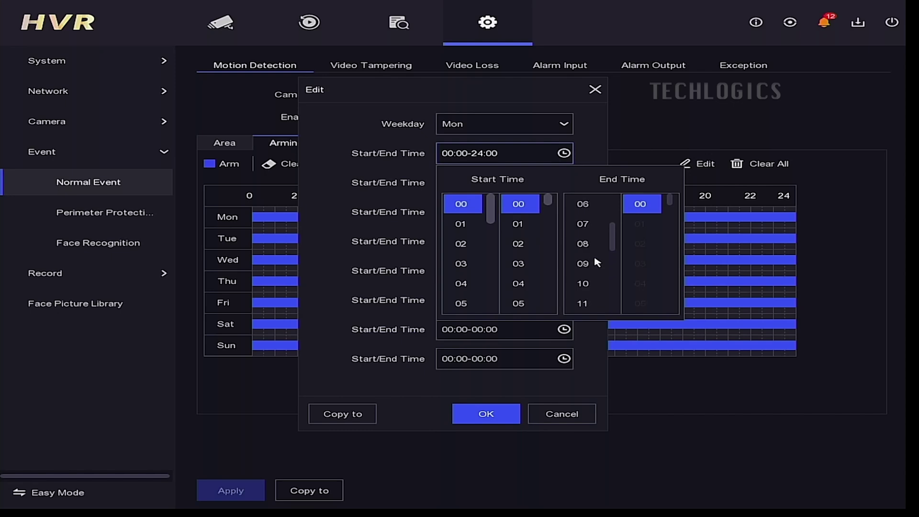
pyautogui.click(602, 207)
pyautogui.click(602, 148)
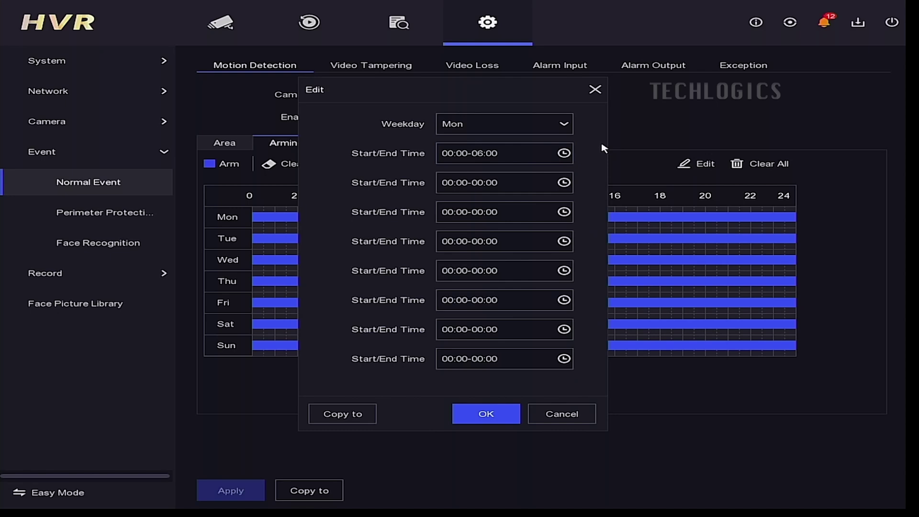
pyautogui.click(484, 414)
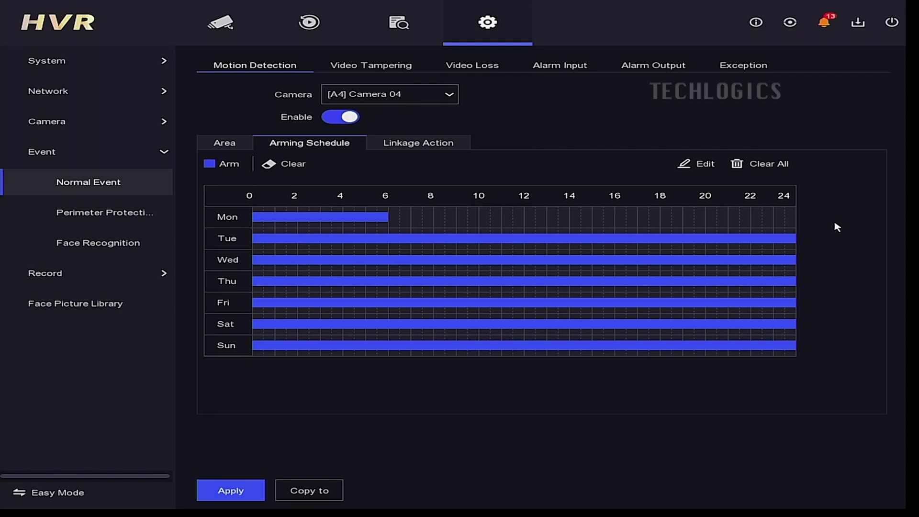
# Add Monday's second armed range from 16:00 to 24:00.
pyautogui.click(706, 165)
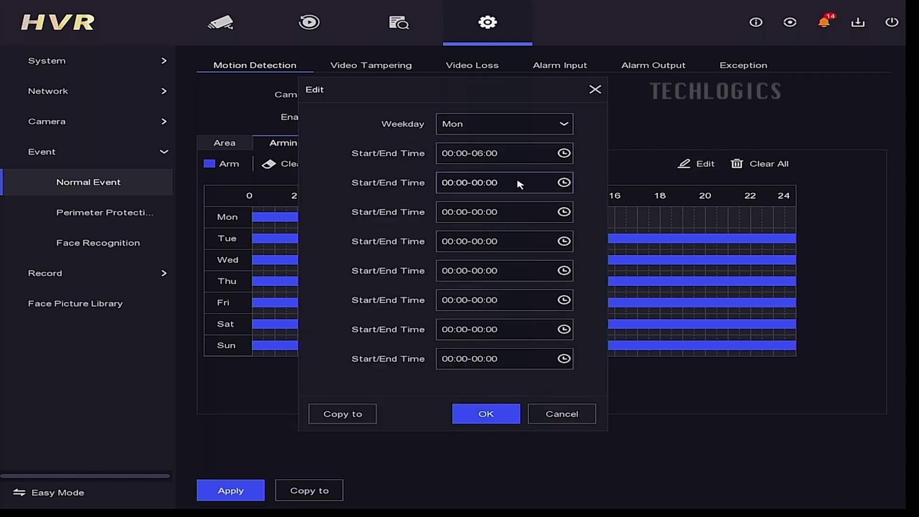
pyautogui.click(464, 184)
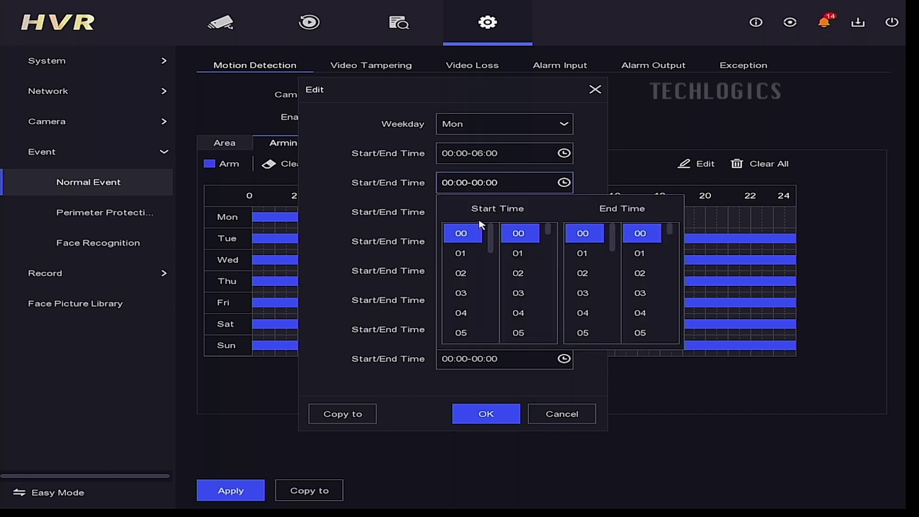
pyautogui.scroll(-2, 463, 282)
pyautogui.scroll(-1, 464, 281)
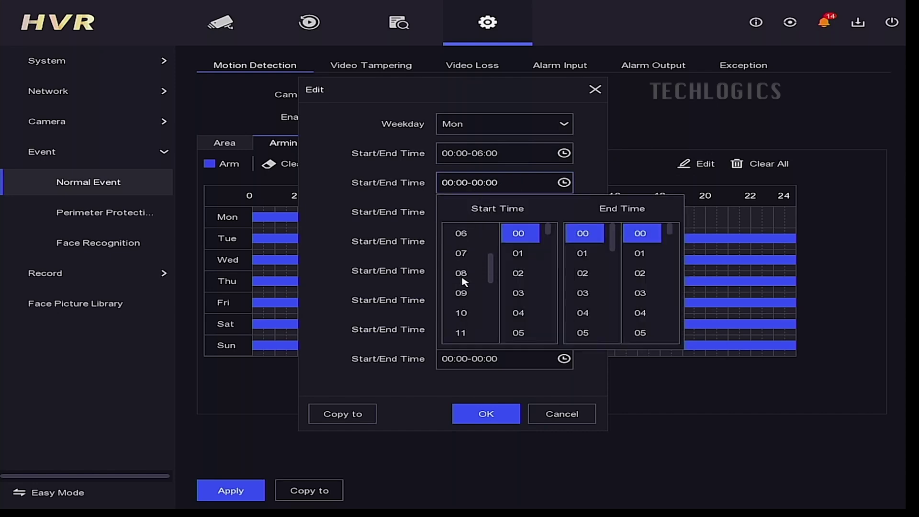
pyautogui.scroll(-2, 463, 282)
pyautogui.scroll(-1, 463, 282)
pyautogui.scroll(-2, 464, 282)
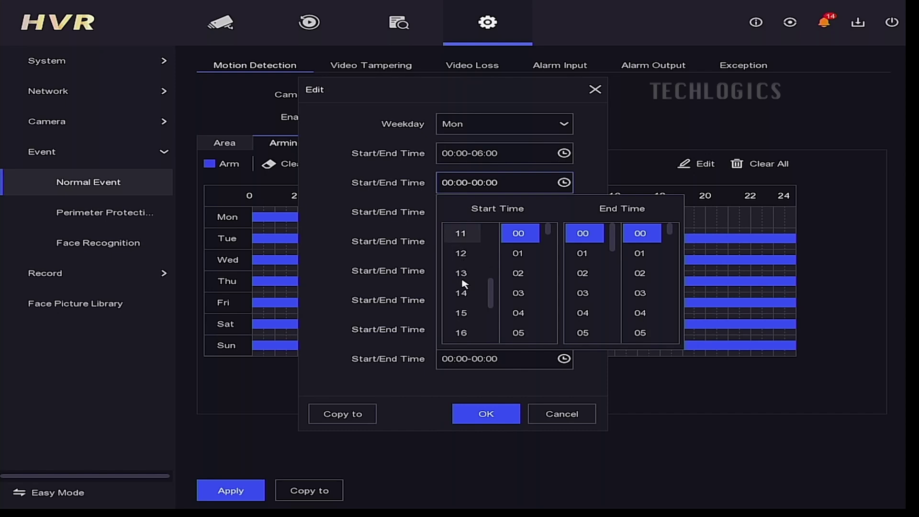
pyautogui.click(463, 333)
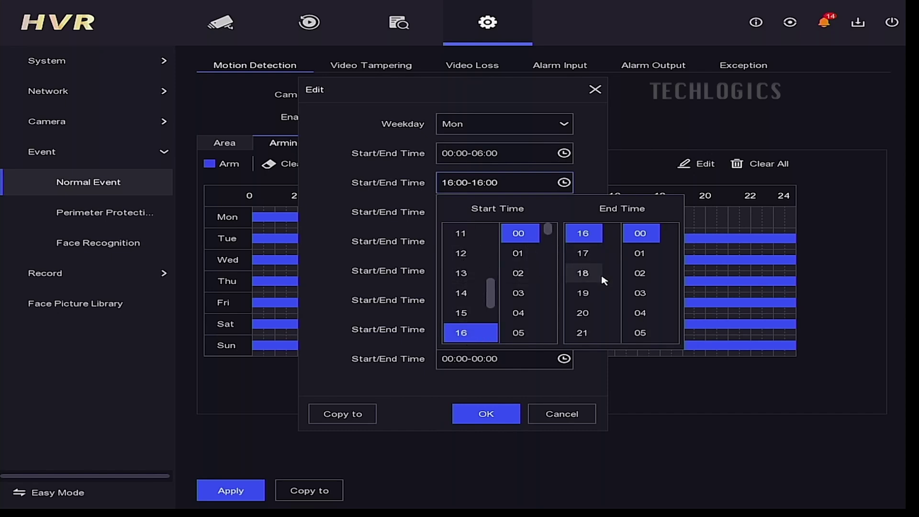
pyautogui.scroll(2, 601, 281)
pyautogui.scroll(-2, 603, 295)
pyautogui.scroll(-2, 600, 287)
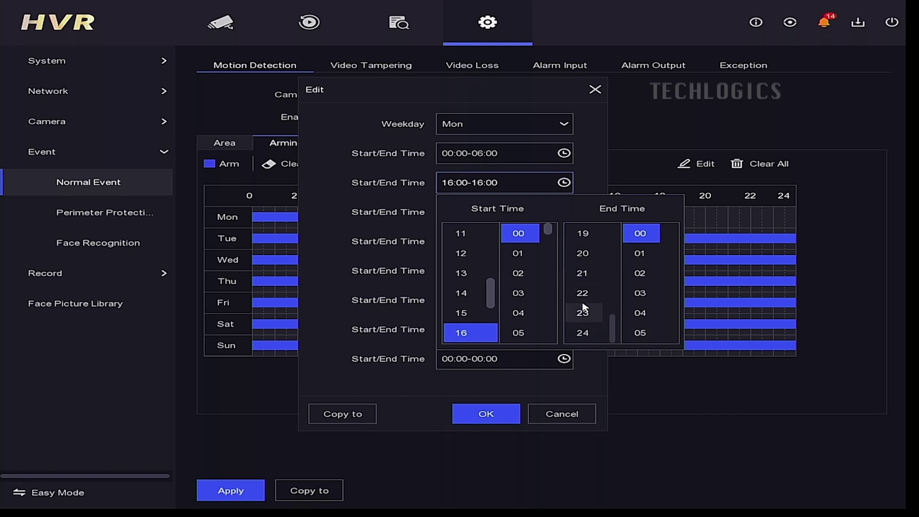
pyautogui.click(583, 333)
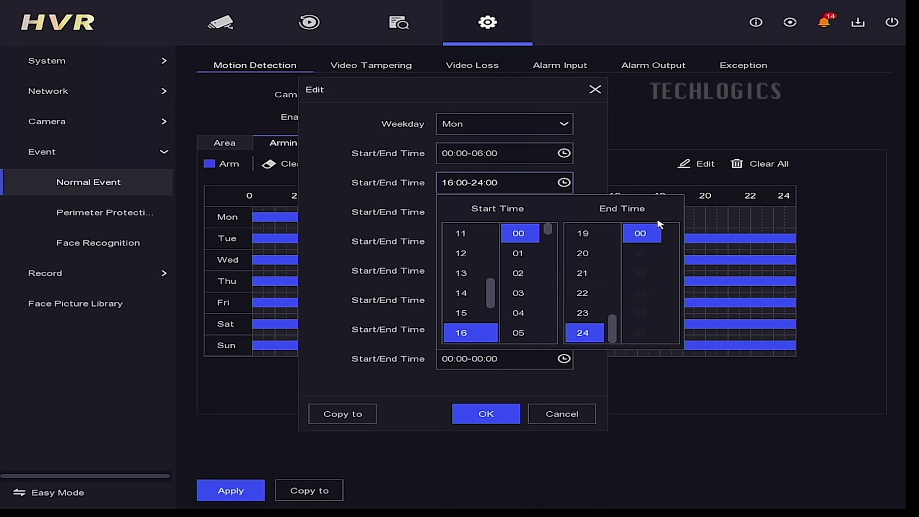
pyautogui.click(587, 174)
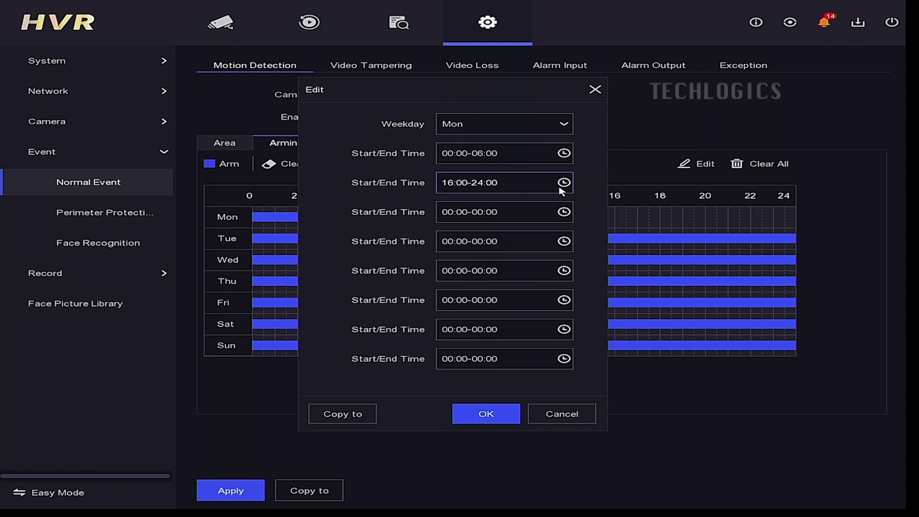
pyautogui.click(486, 414)
# Save Monday's schedule, copy its times to days 2–6, and apply.
pyautogui.click(561, 236)
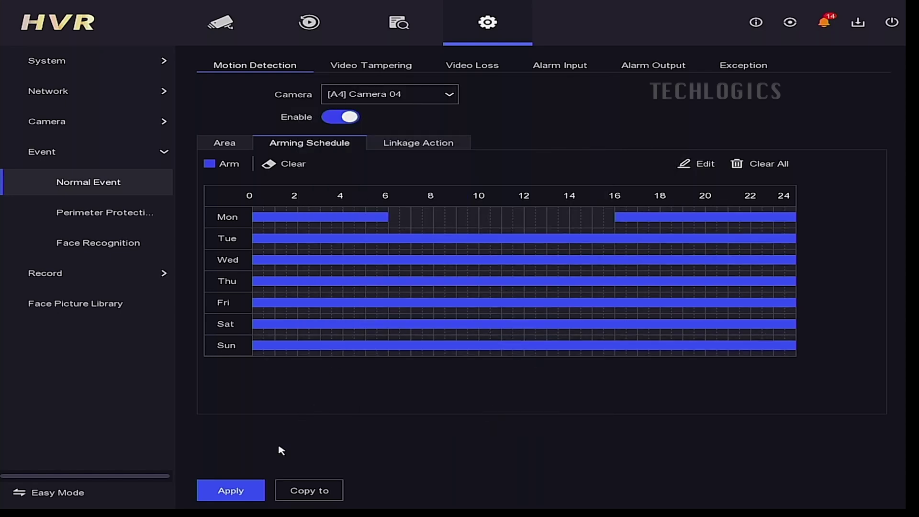
pyautogui.click(251, 490)
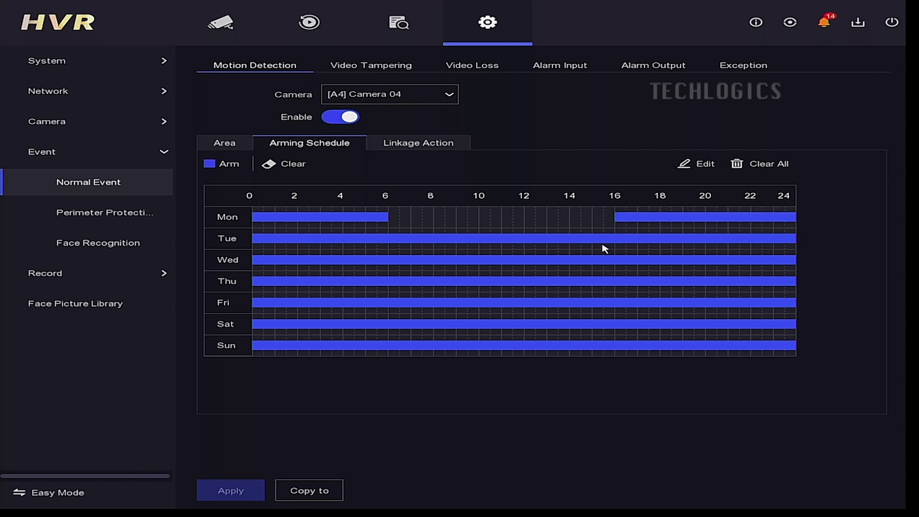
pyautogui.click(684, 166)
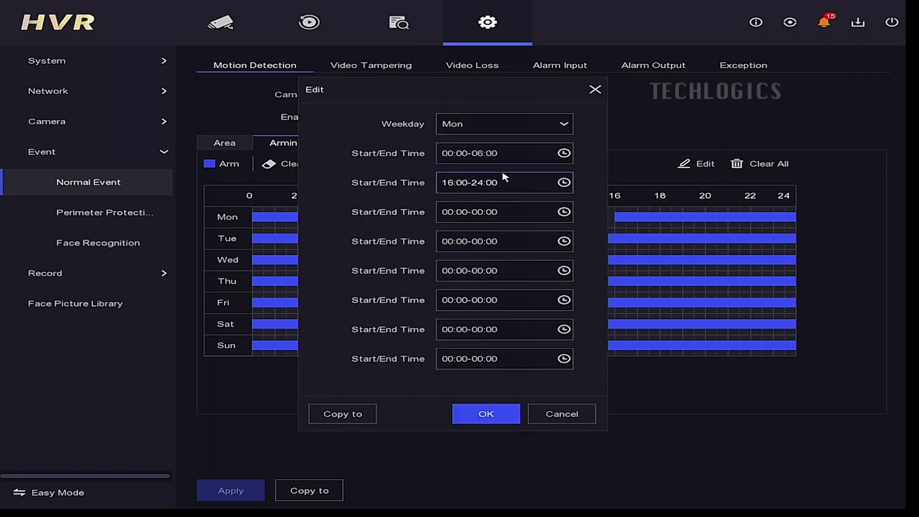
pyautogui.click(343, 413)
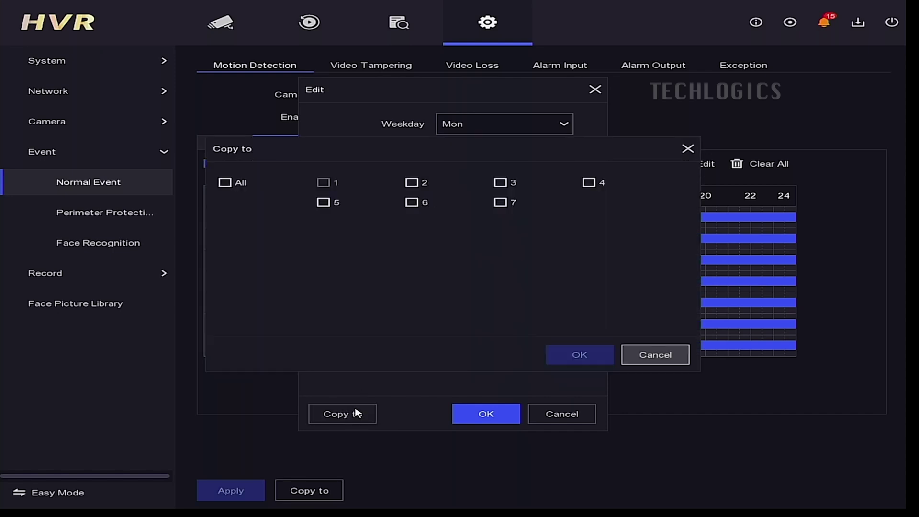
pyautogui.click(223, 183)
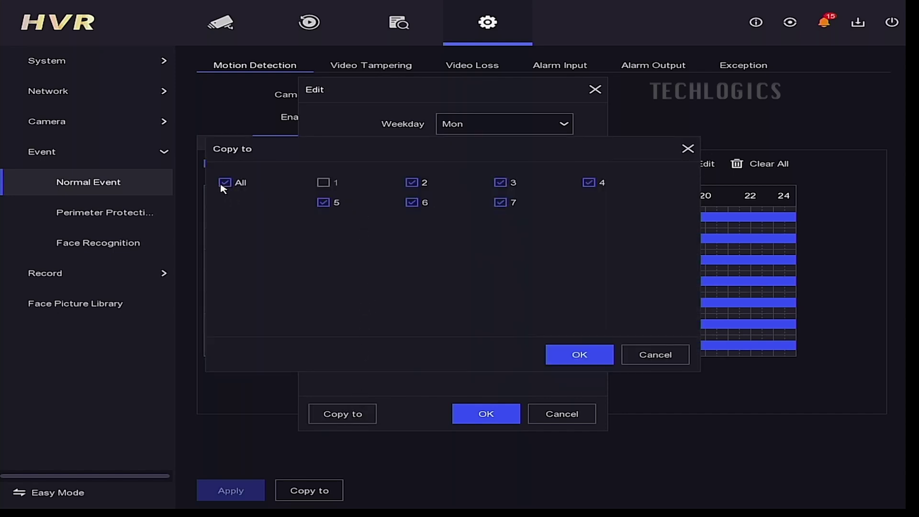
pyautogui.click(501, 203)
pyautogui.click(563, 355)
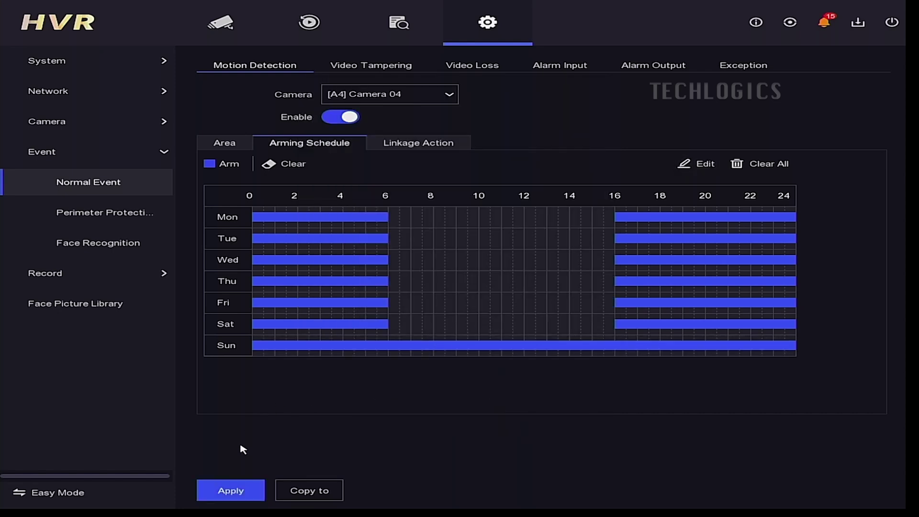
pyautogui.click(248, 488)
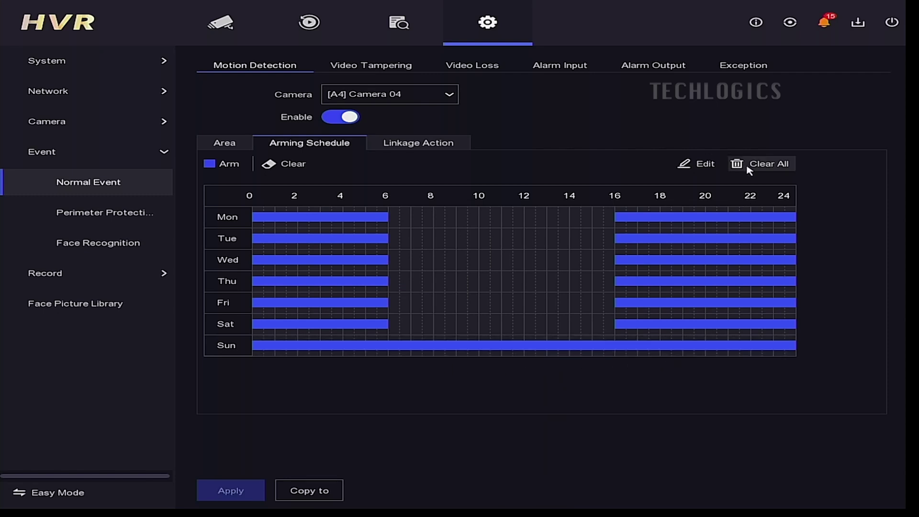
# Check that Sunday stays armed all day, leaving the editor without changes.
pyautogui.click(705, 165)
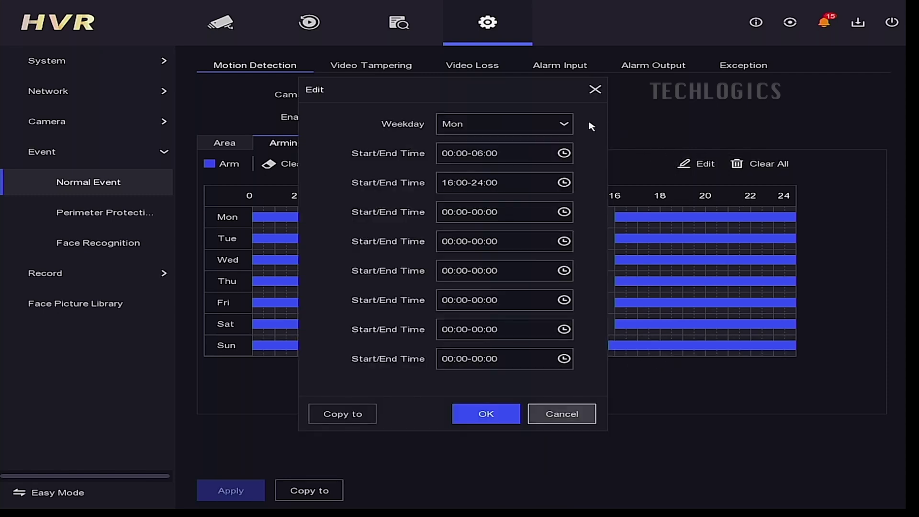
pyautogui.click(565, 125)
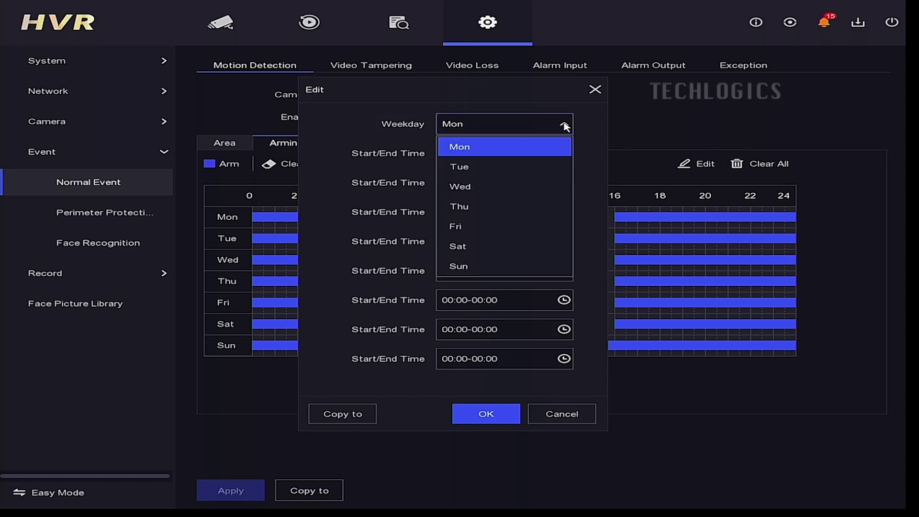
pyautogui.click(529, 274)
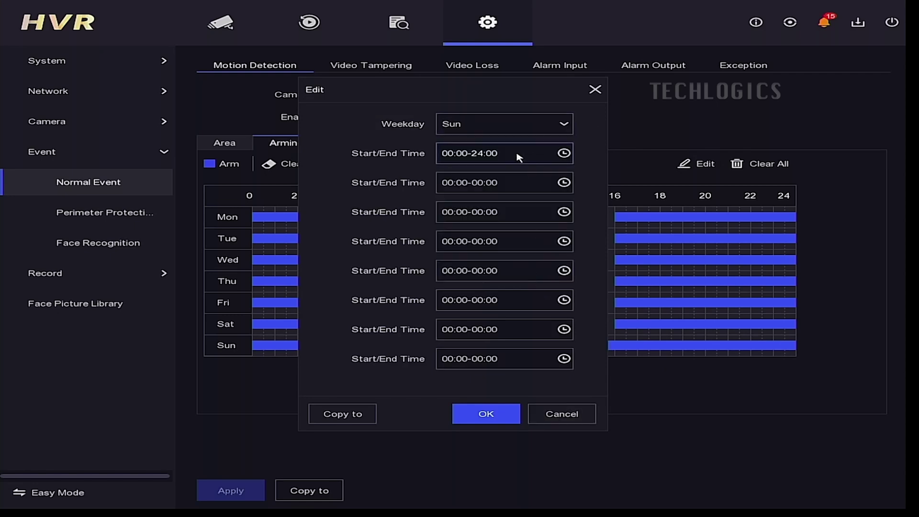
pyautogui.click(571, 422)
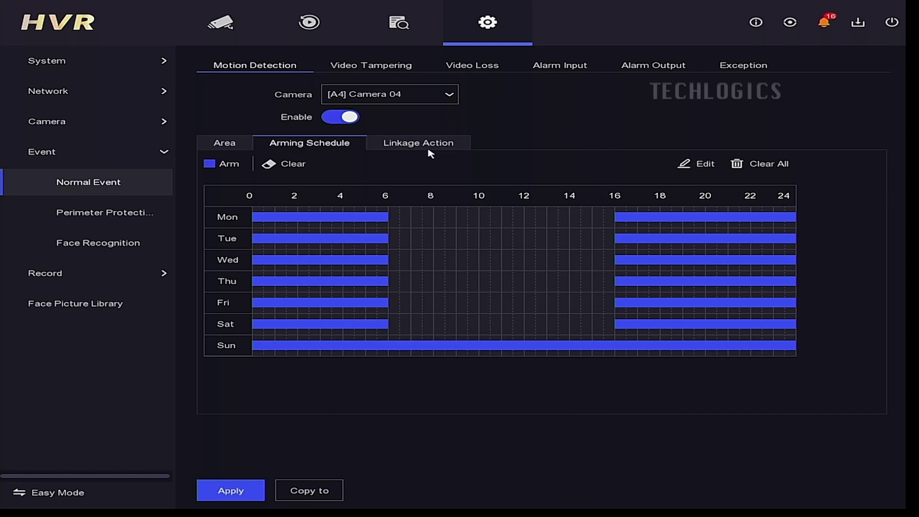
# Enable Notify Surveillance Center and Alarm Pop-up Window linkage for Camera 04 and apply.
pyautogui.click(462, 153)
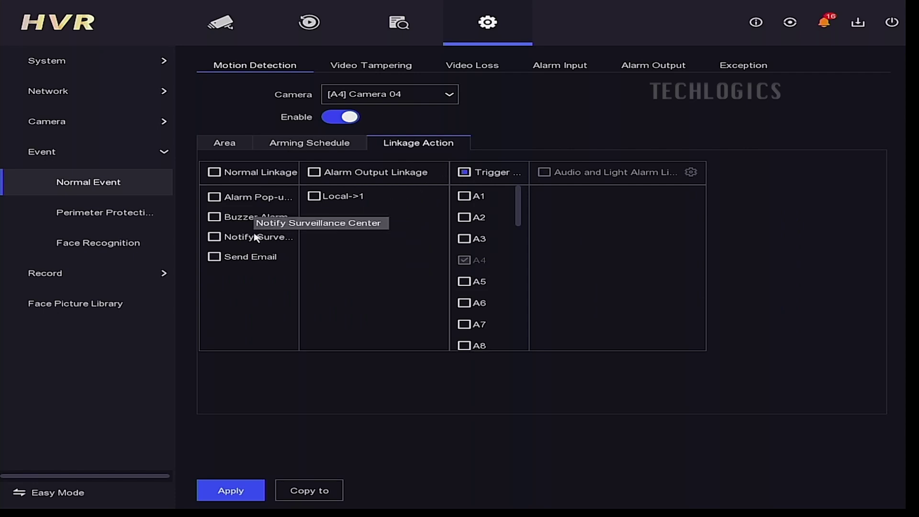
pyautogui.click(238, 239)
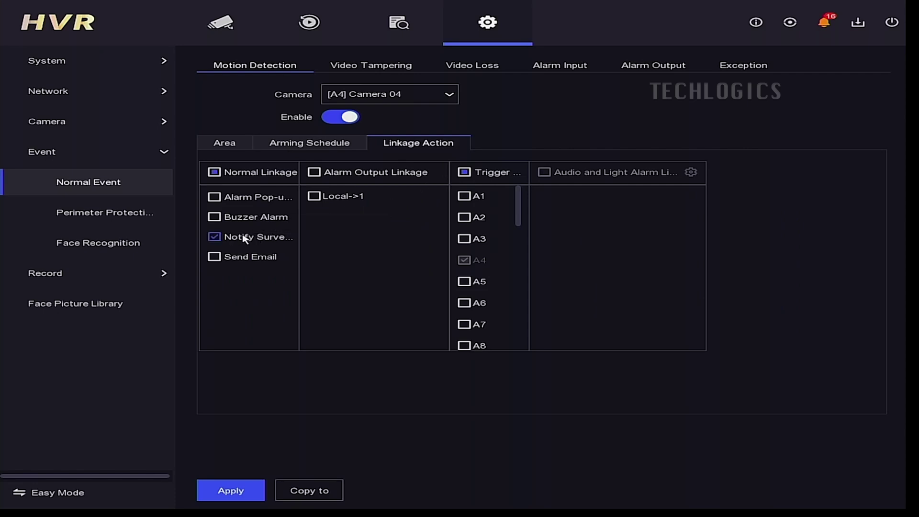
pyautogui.click(271, 204)
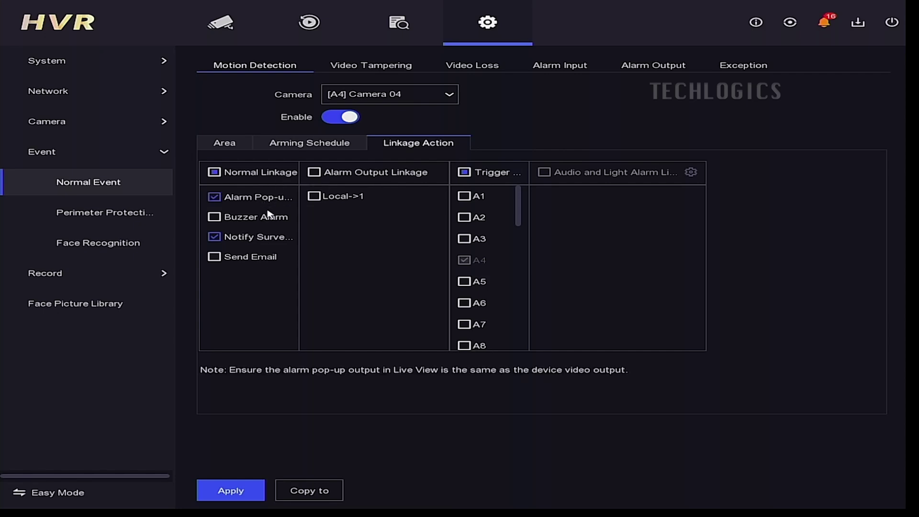
pyautogui.click(231, 485)
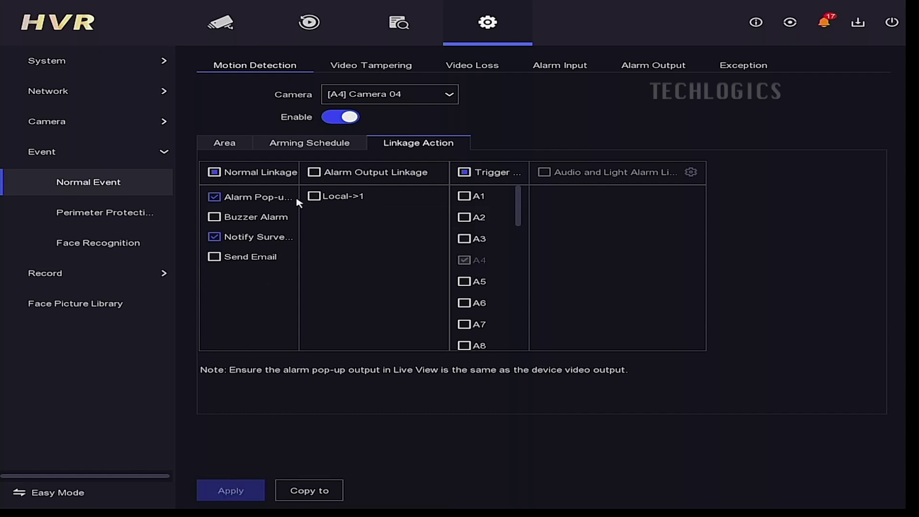
# Leave configuration and return to the four-camera live view.
pyautogui.click(229, 33)
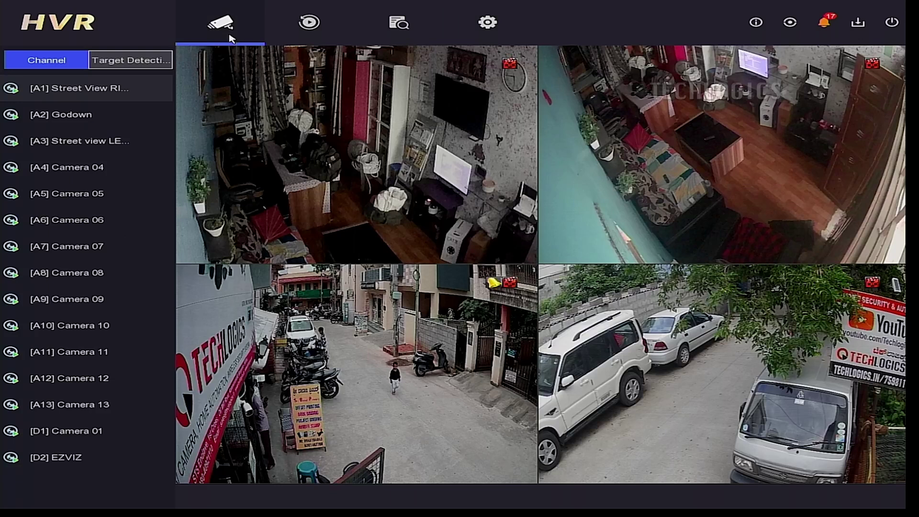